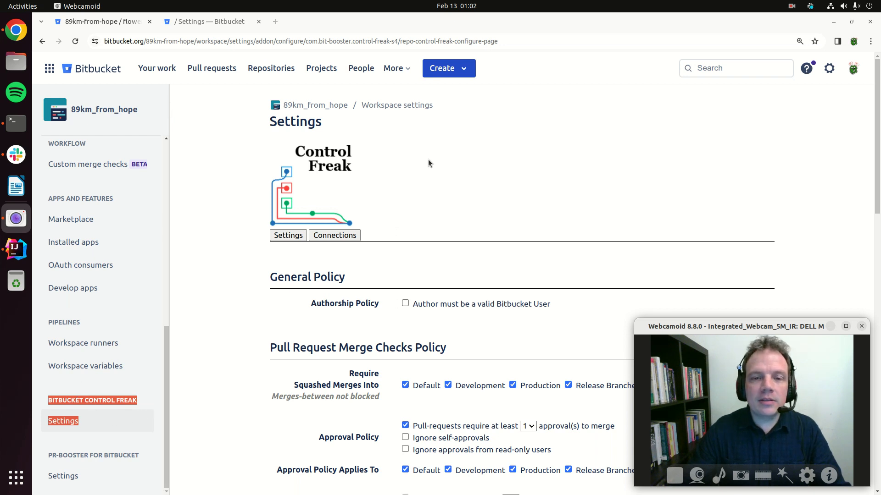
View the Control Freak add-on's JIRA API token connection page, then return to its policy settings.
click(606, 147)
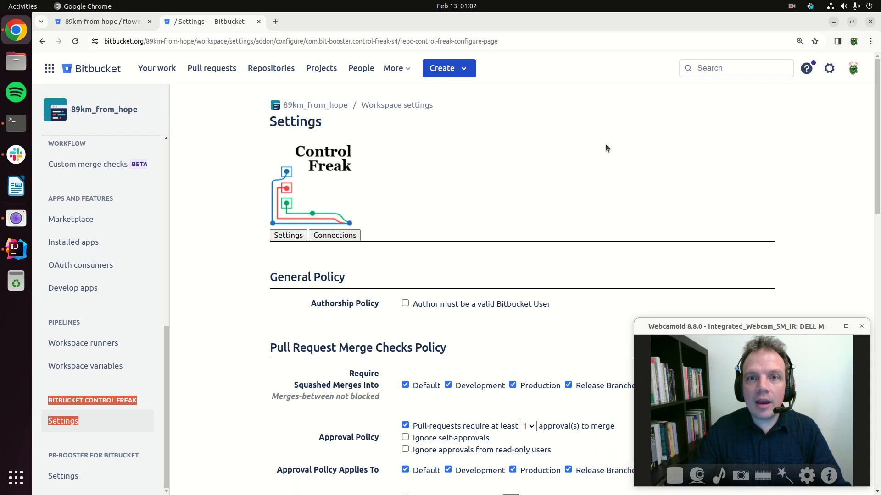
click(335, 237)
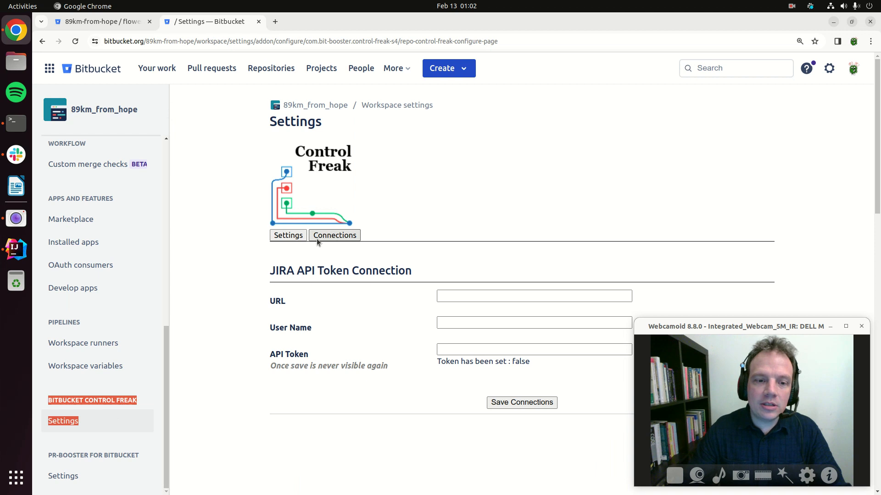
click(294, 236)
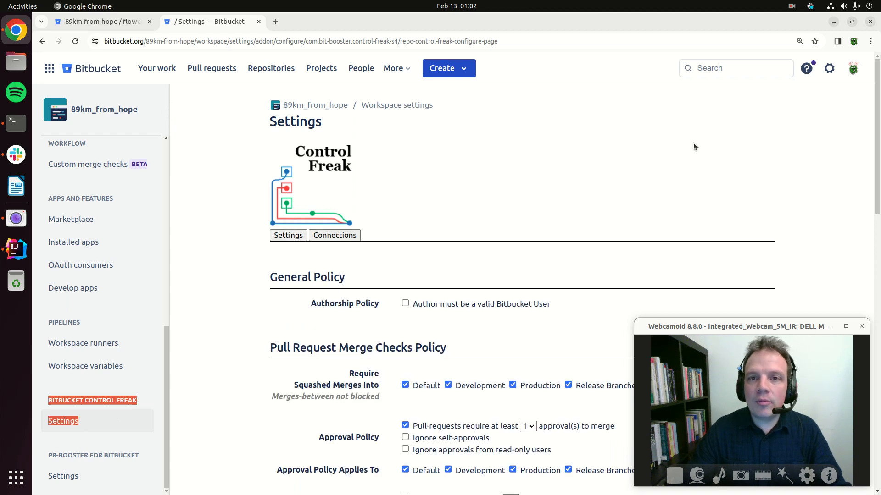
click(687, 130)
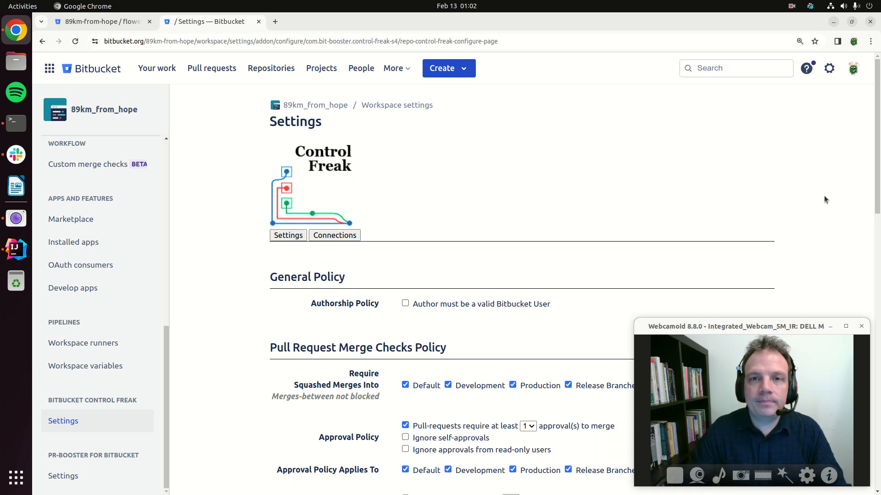
Review the Control Freak policies for squashed merges, approvals, Jira references, invalid ticket statuses and advanced Jira options.
drag(877, 80, 872, 162)
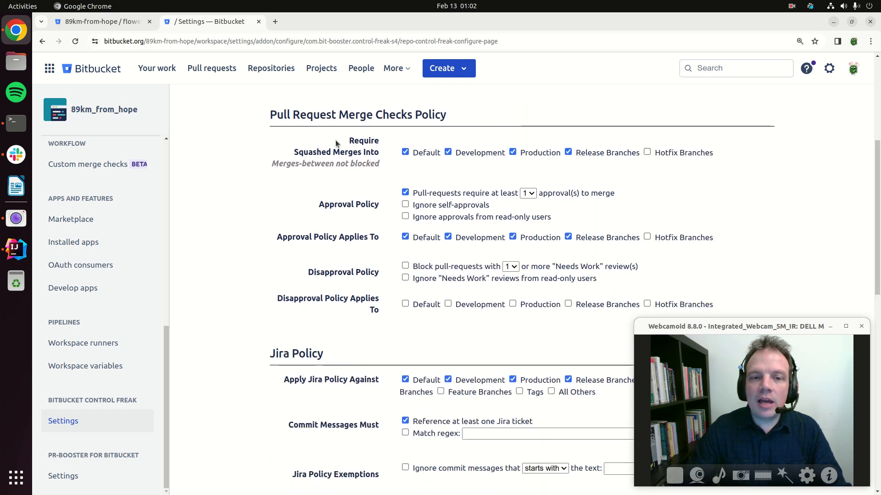
drag(351, 139, 378, 167)
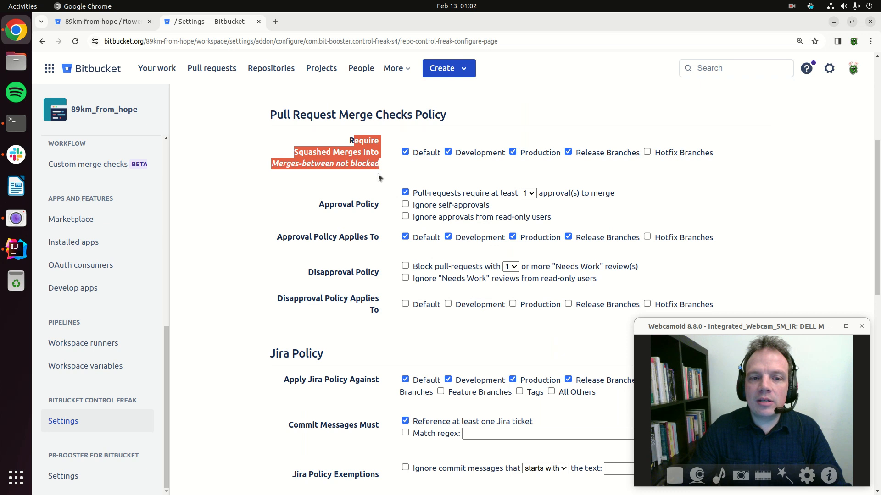
click(389, 166)
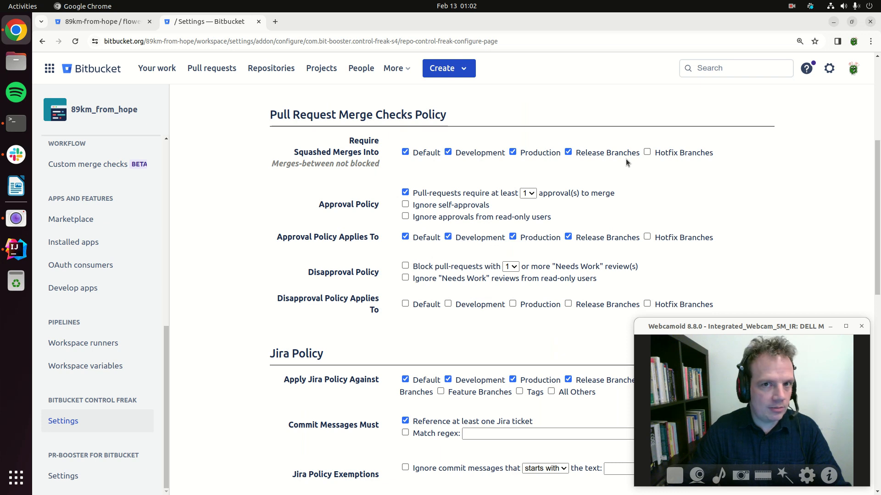
scroll(860, 243, down, 5)
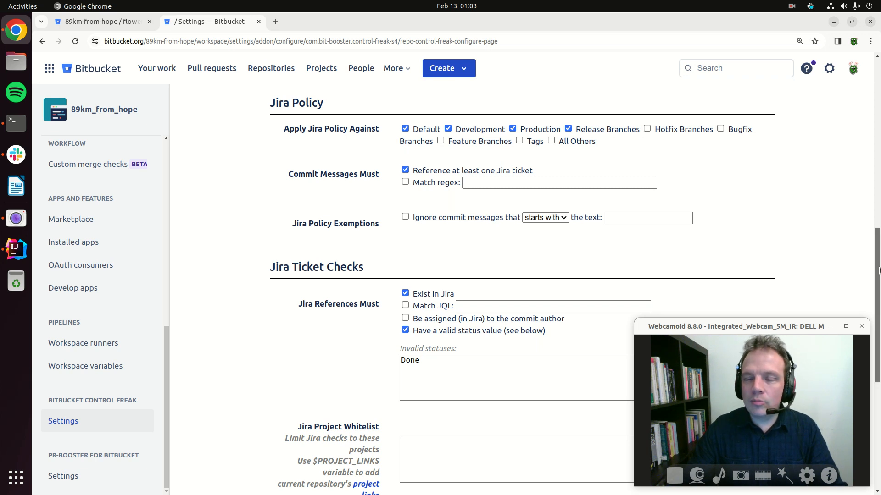
drag(879, 270, 824, 316)
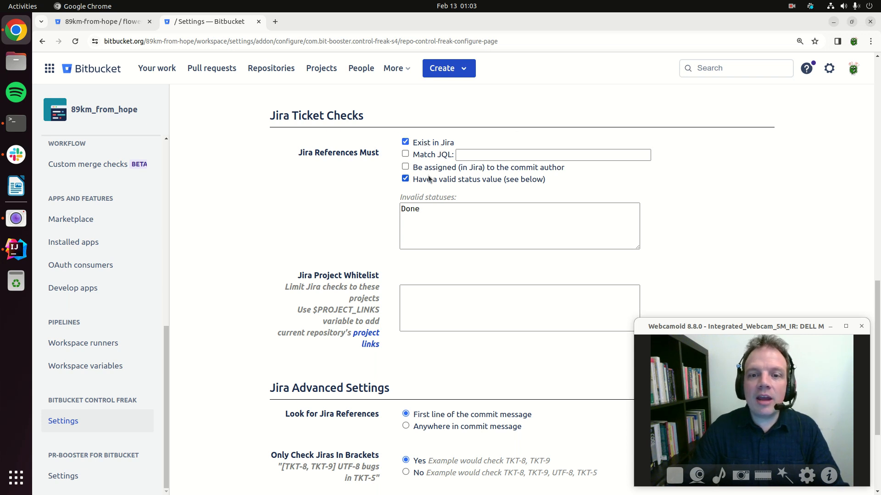
click(469, 211)
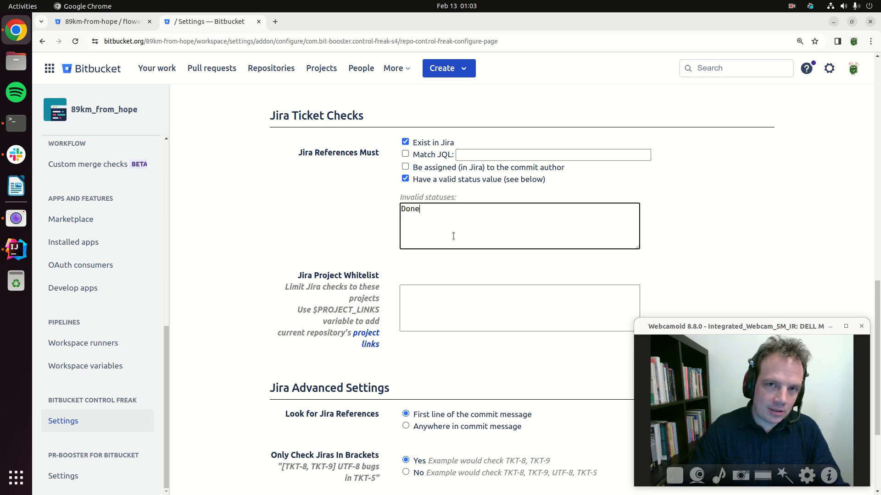
click(332, 246)
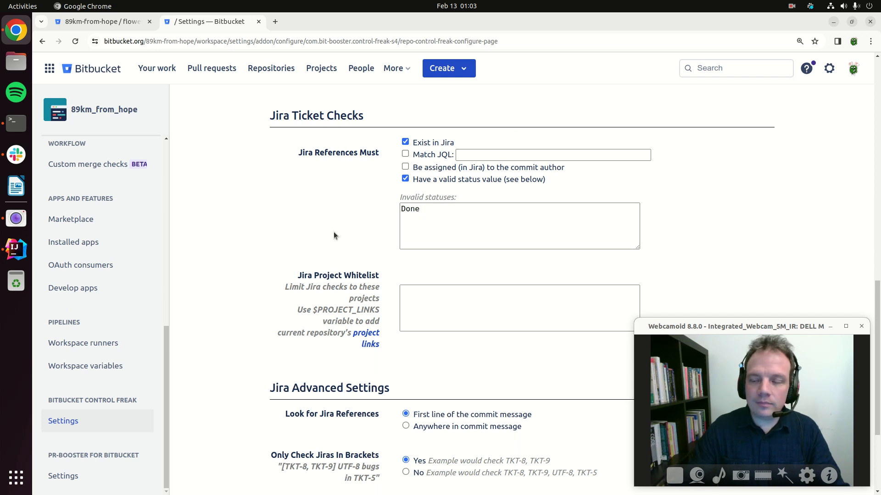
scroll(877, 373, down, 3)
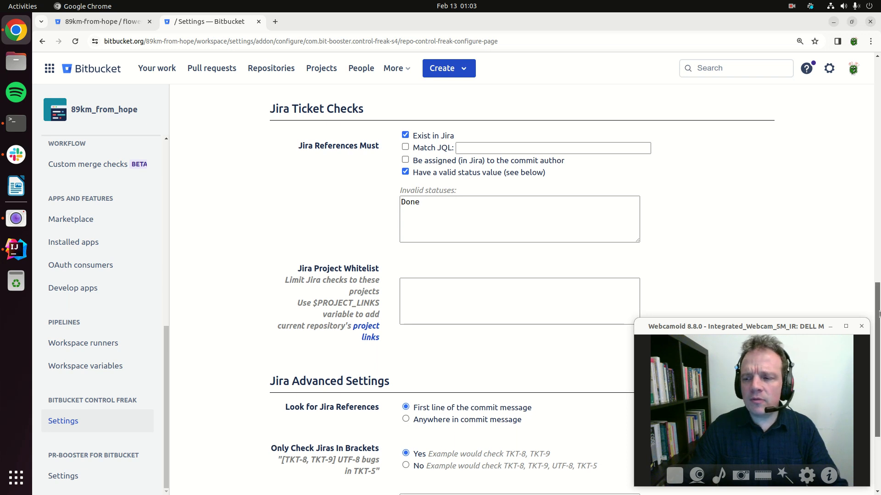
drag(878, 377, 807, 39)
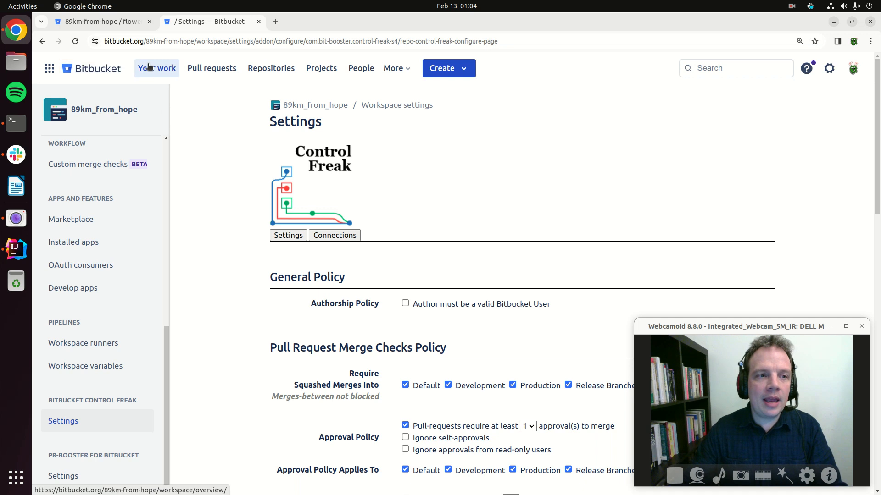
Create a pull request in the flower repository from branch into master, keeping the prefilled title and description.
click(115, 68)
click(123, 190)
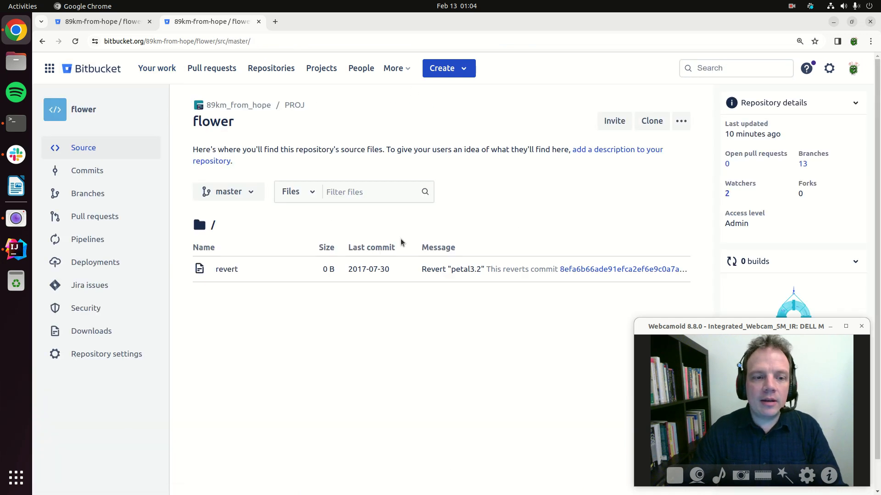
click(101, 216)
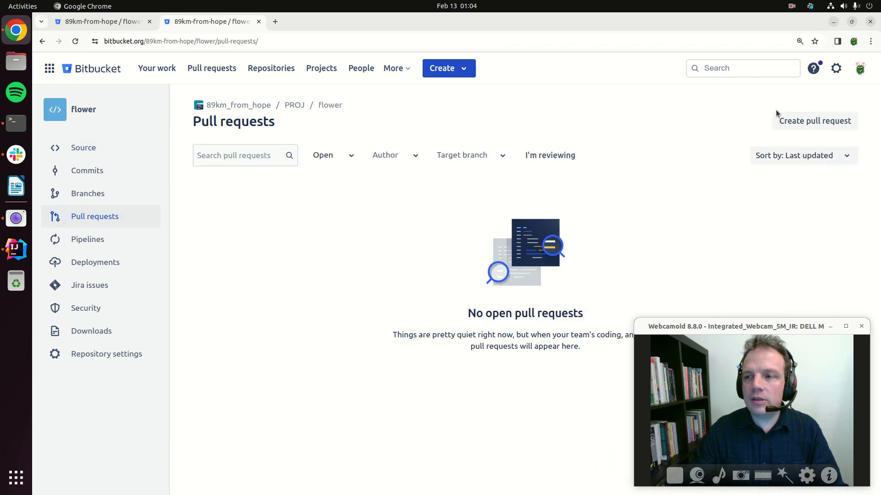
click(797, 121)
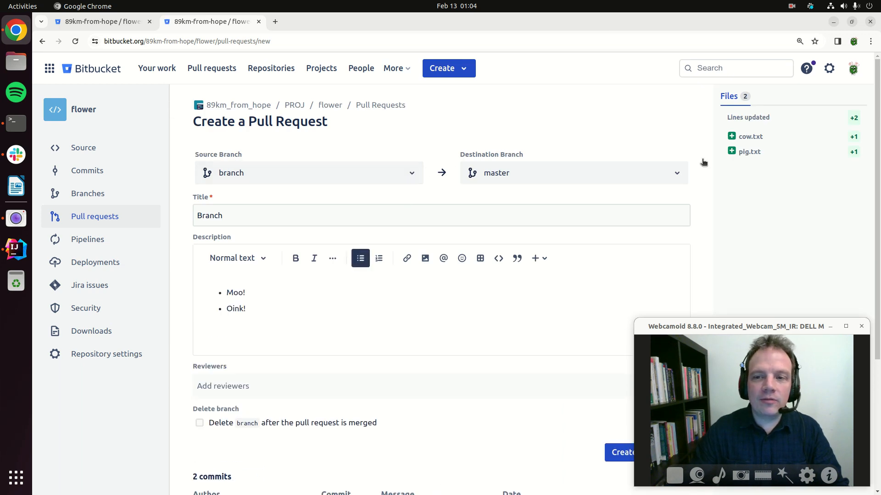
click(614, 454)
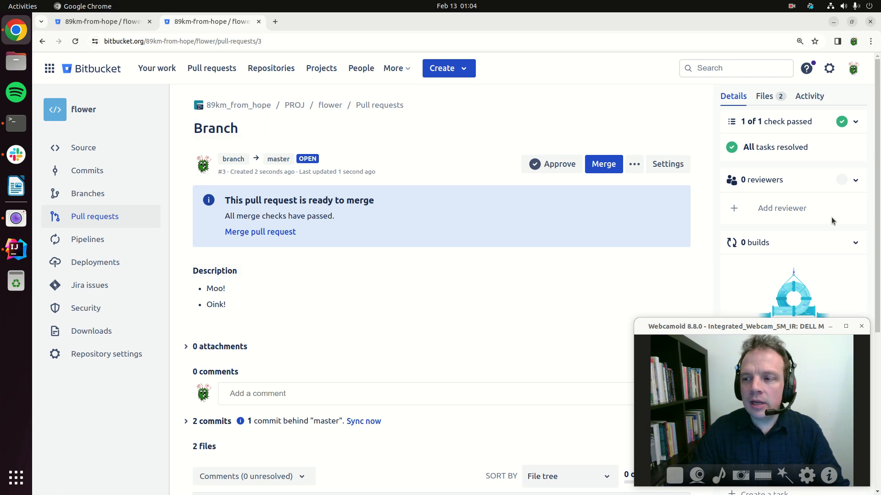
Reload the new pull request and examine the Control Freak tasks added to it.
key(F5)
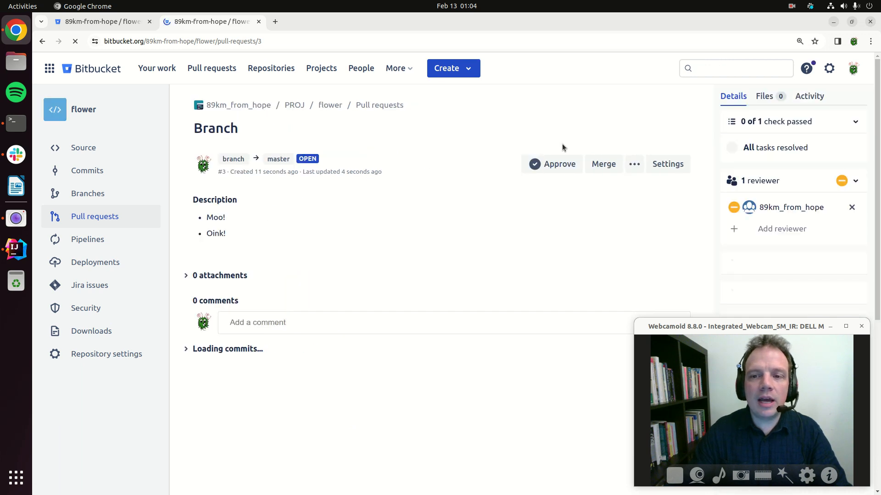
drag(879, 132, 879, 182)
scroll(812, 256, down, 4)
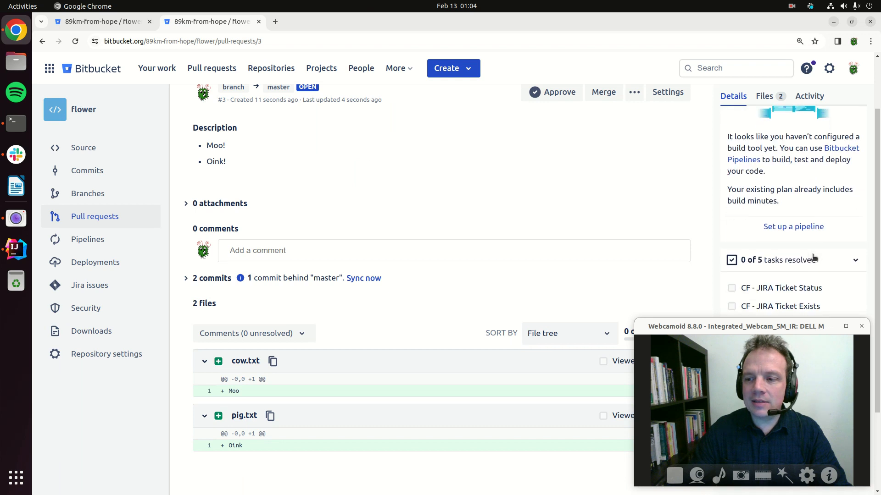
drag(805, 327, 639, 331)
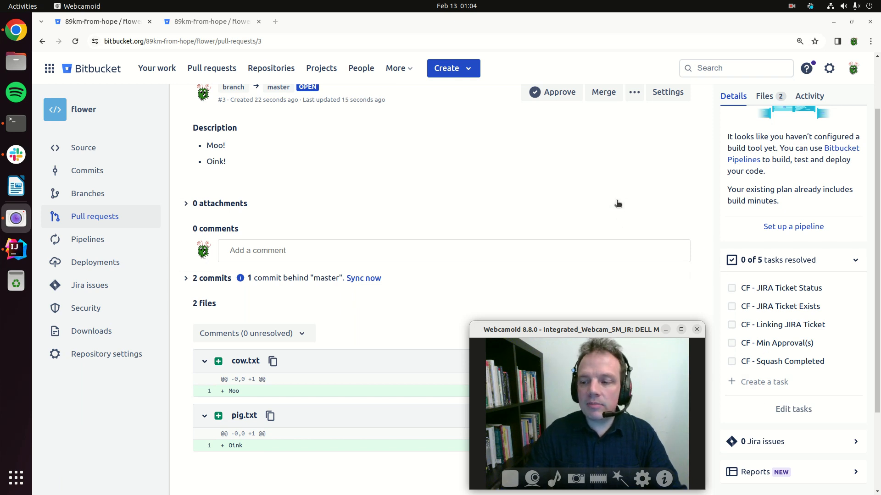
Check the merge dialog of the pull request for failed merge checks, then cancel the merge.
scroll(636, 238, up, 2)
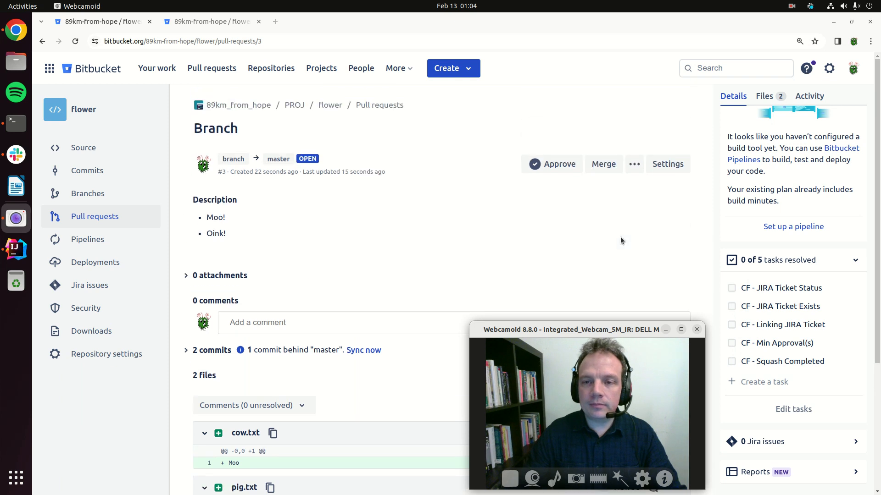
click(604, 166)
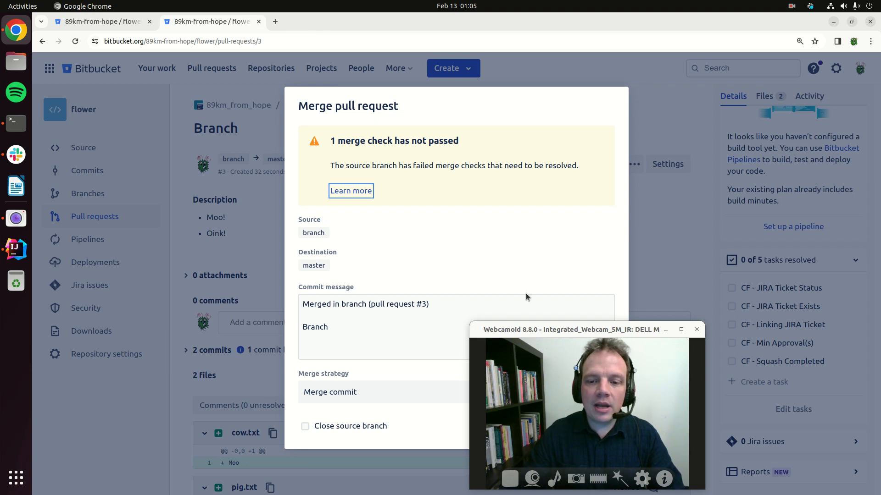
drag(583, 332, 140, 336)
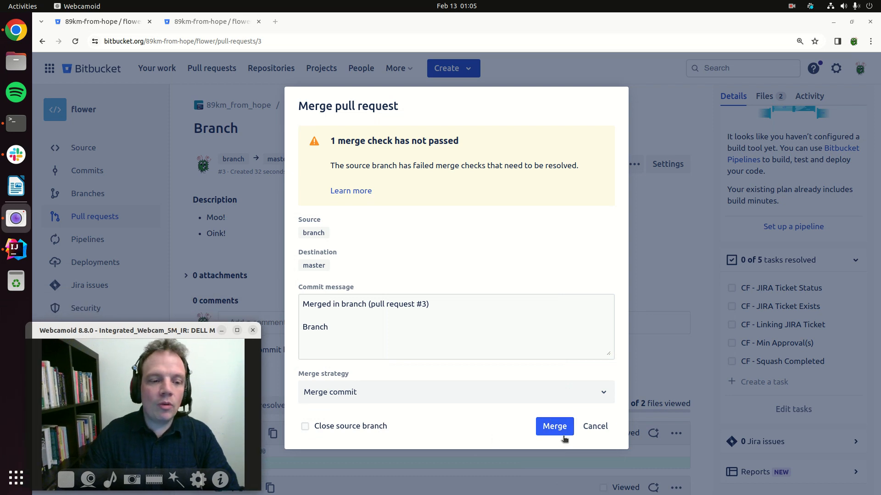
click(593, 429)
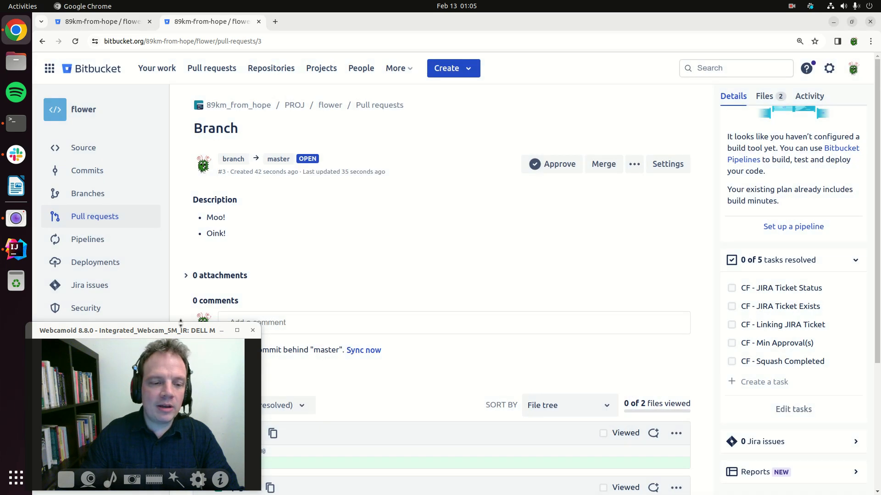
drag(180, 334, 634, 326)
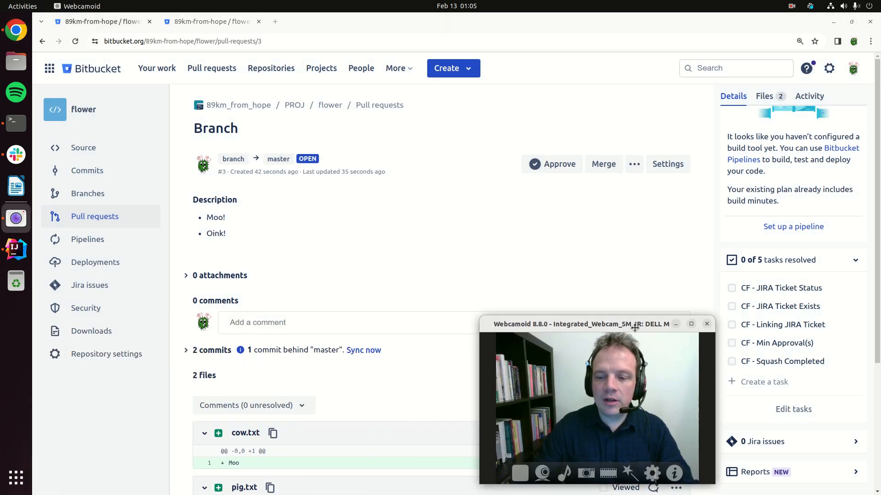
Inspect the merge checks in the flower repository's branch restriction for master (Development) and close it without changes.
click(109, 359)
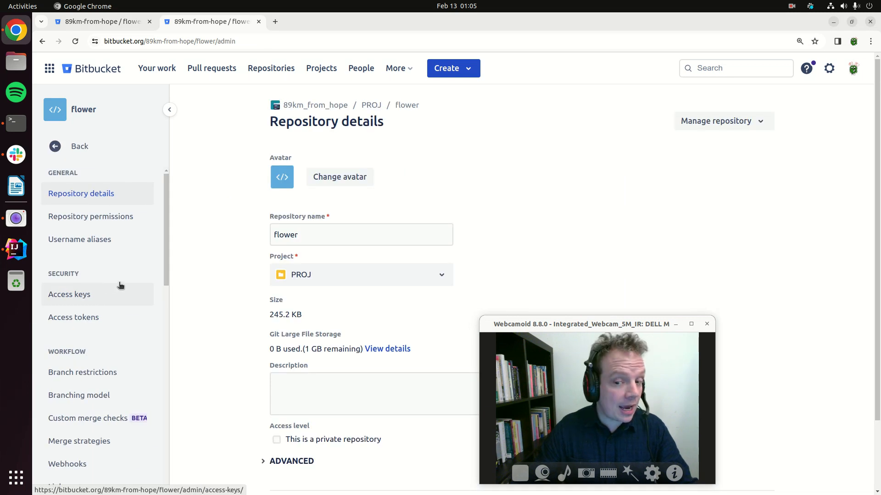
click(86, 369)
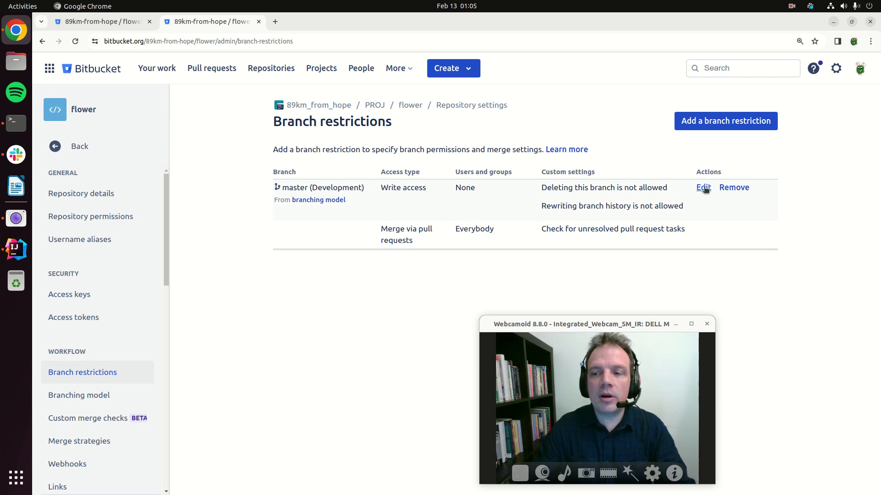
click(703, 188)
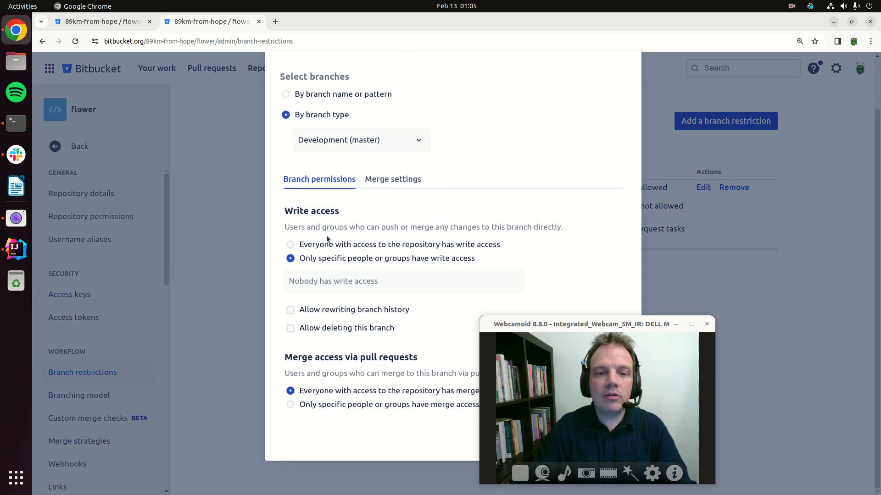
click(386, 184)
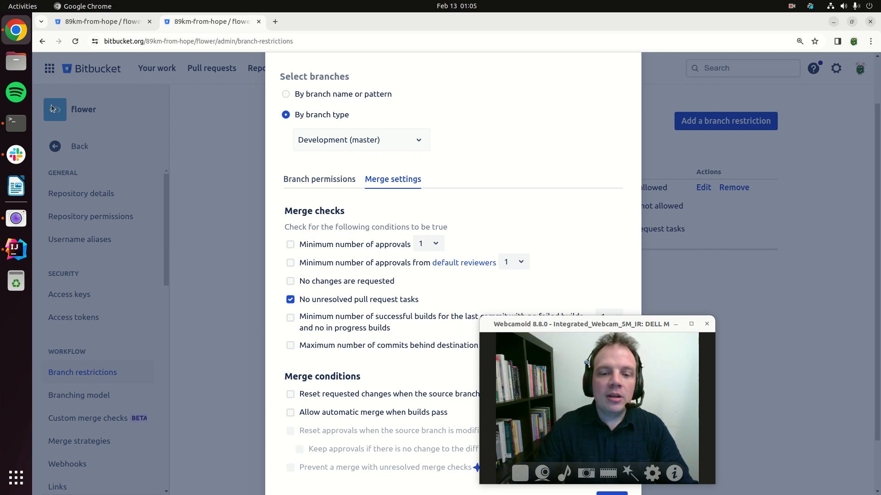
click(791, 271)
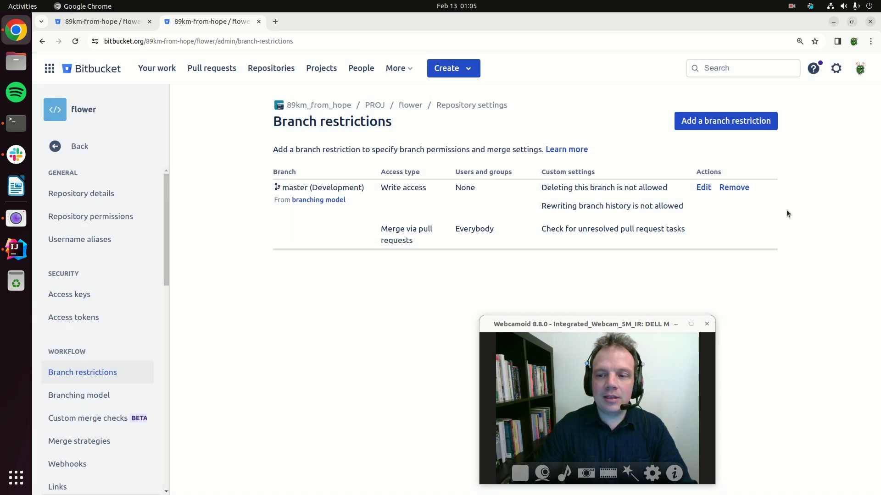
Reopen the Branch pull request from the flower repository's pull request list.
click(214, 68)
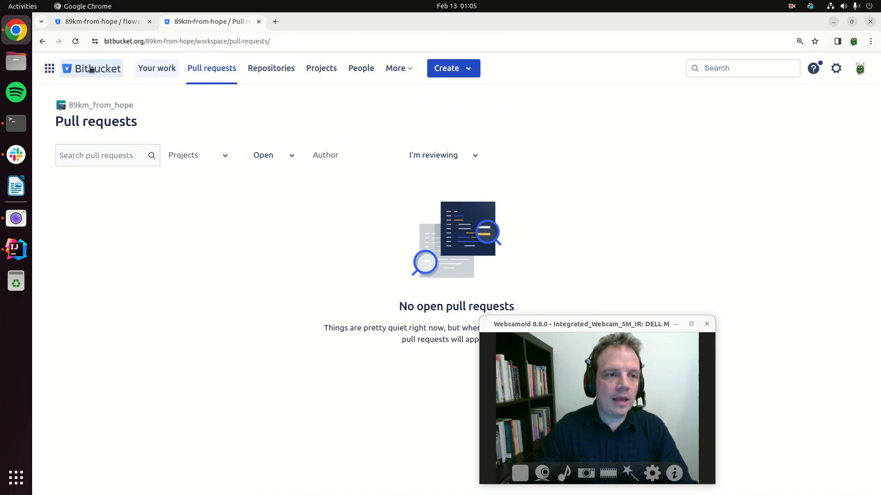
click(174, 70)
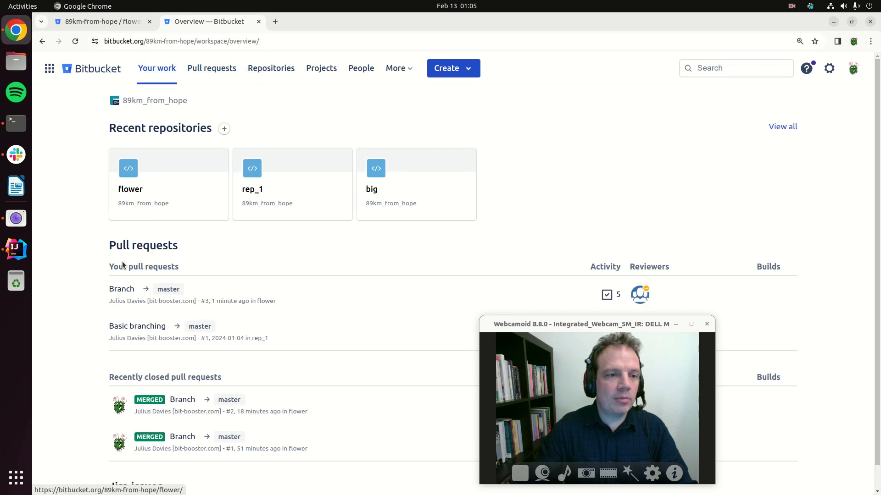
click(136, 201)
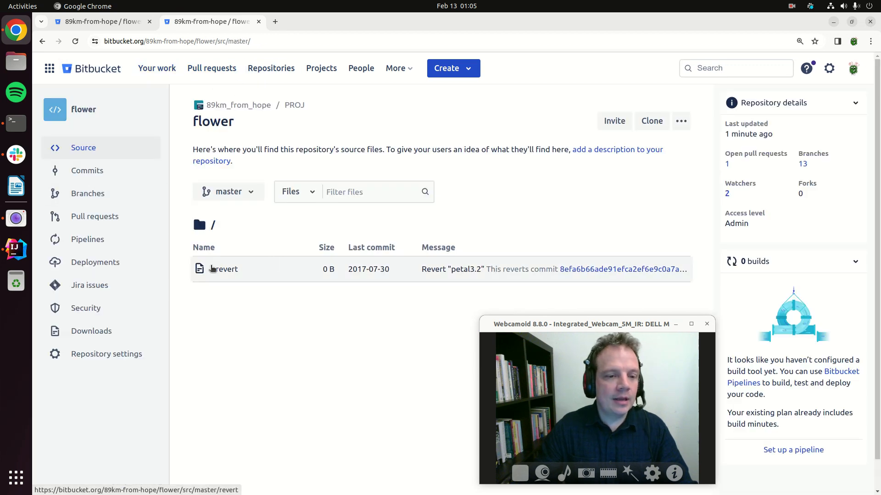
click(121, 217)
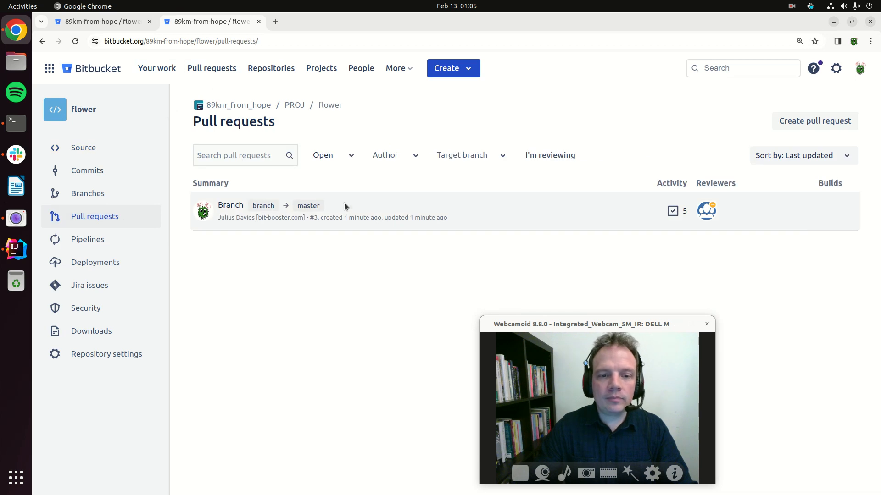
click(231, 206)
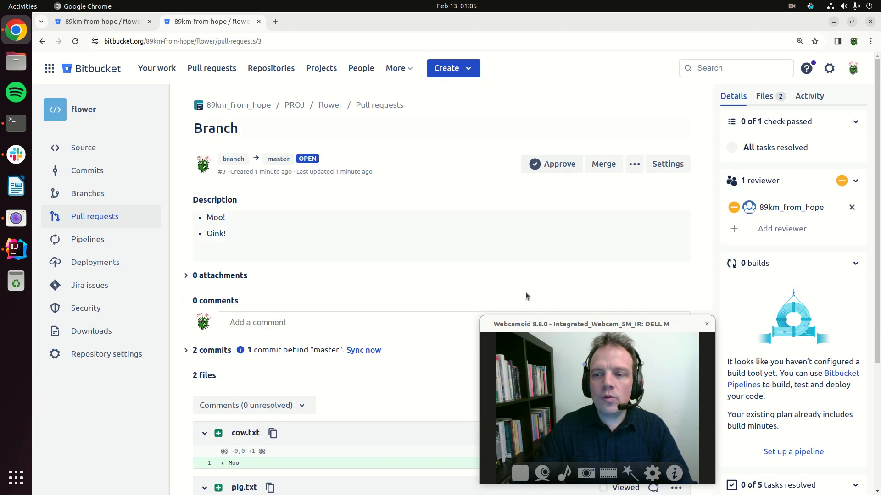
Check the Branch pull request's merge dialog for unpassed merge checks and dismiss it without merging.
click(603, 163)
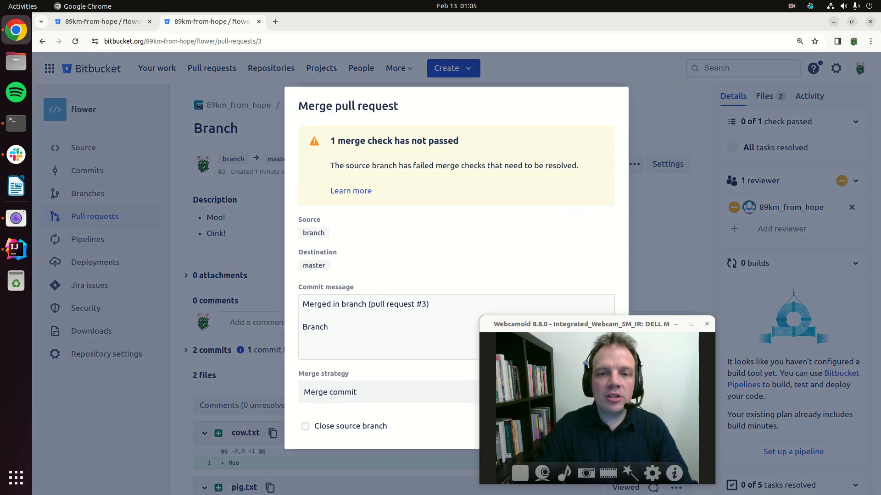
click(382, 56)
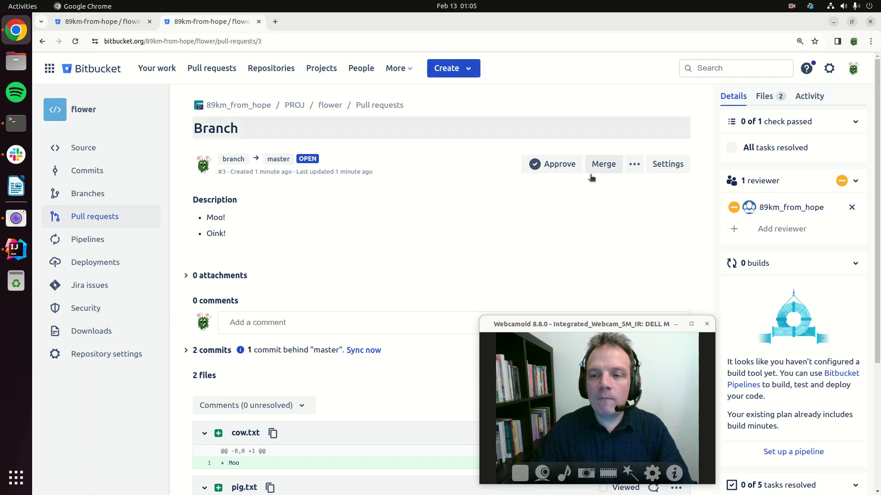
Run the Control Freak Recheck on the pull request twice, reviewing the listed checks and closing the results each time.
click(634, 164)
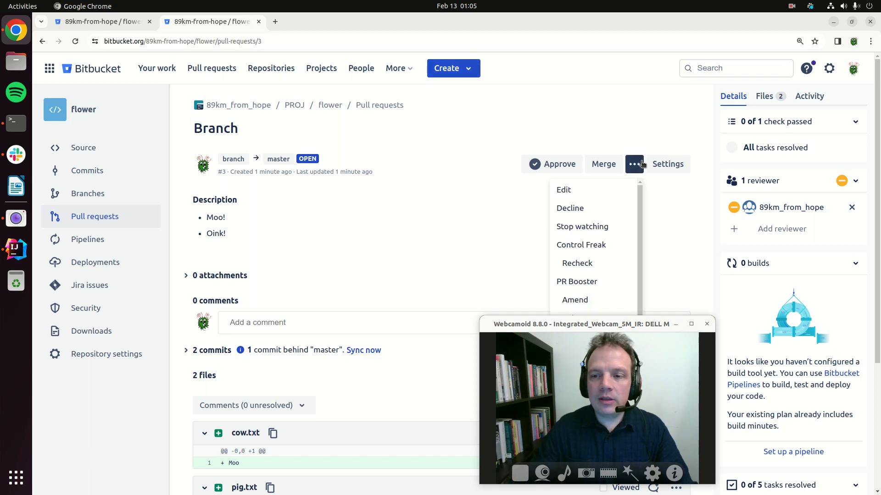
click(580, 263)
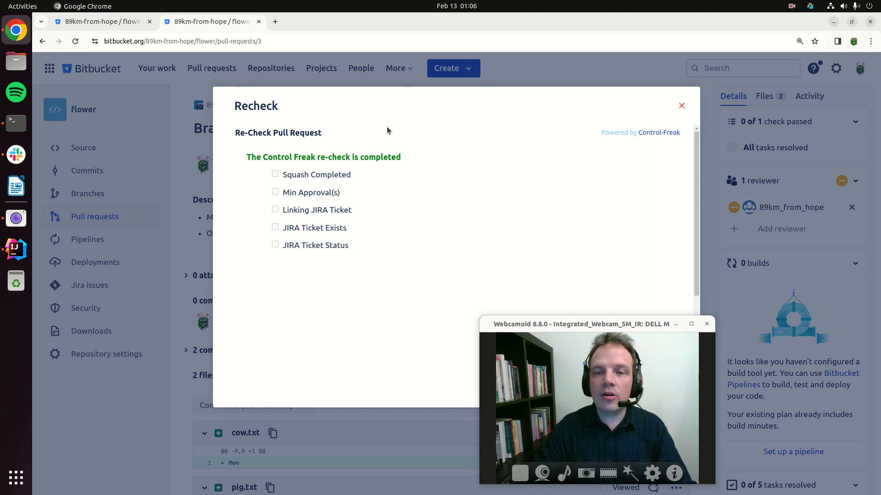
click(682, 104)
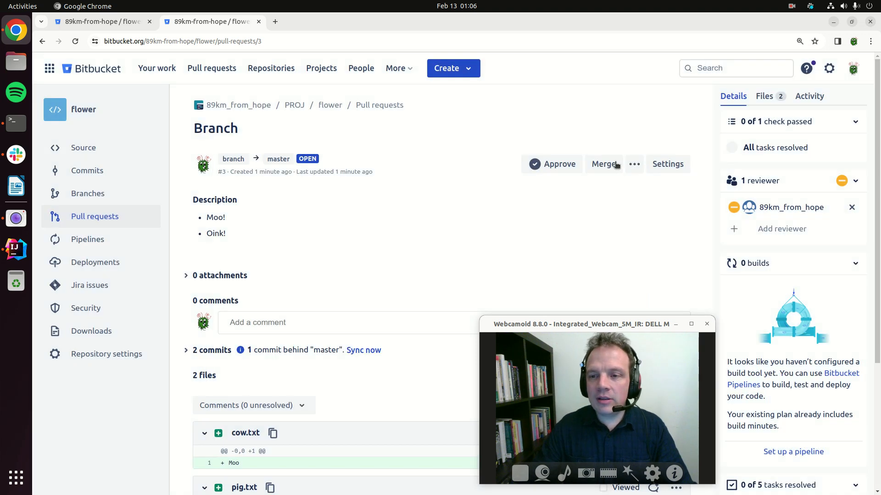
click(634, 163)
click(590, 262)
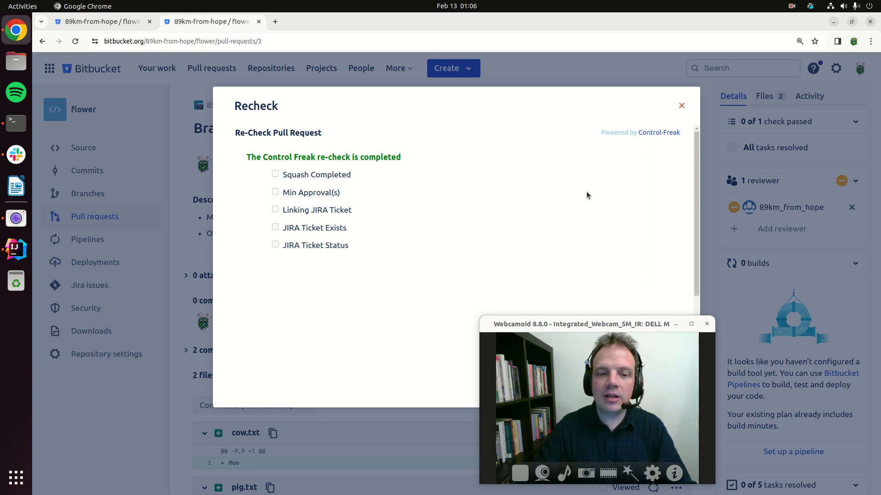
click(681, 105)
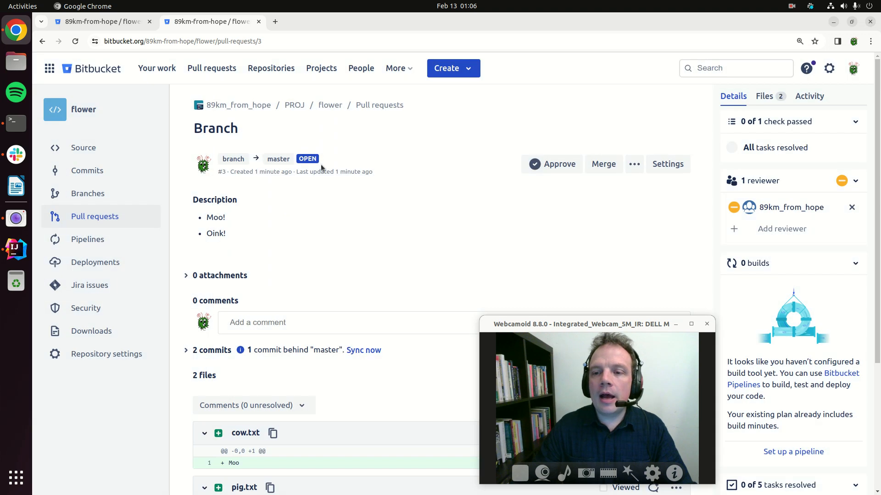
Squash the pull request's 2 commits into a single commit with PR Booster, keeping the proposed author and message, and close the dialog.
click(638, 168)
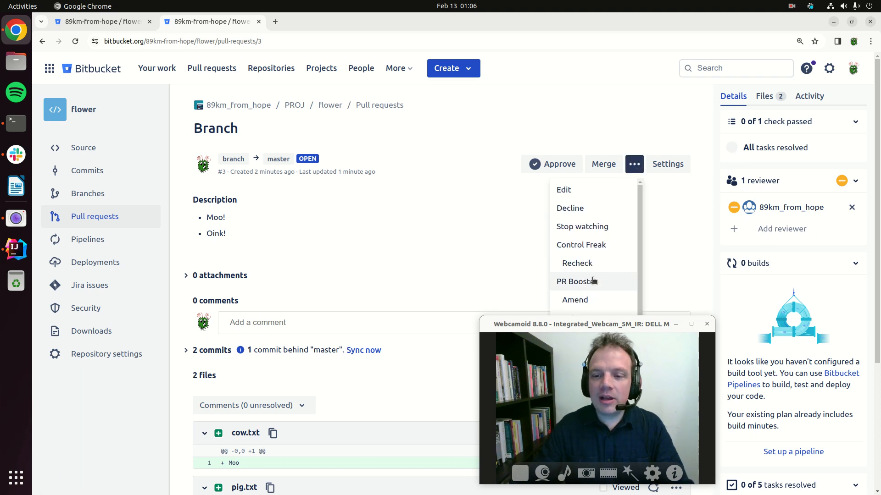
scroll(594, 279, down, 1)
drag(607, 327, 429, 314)
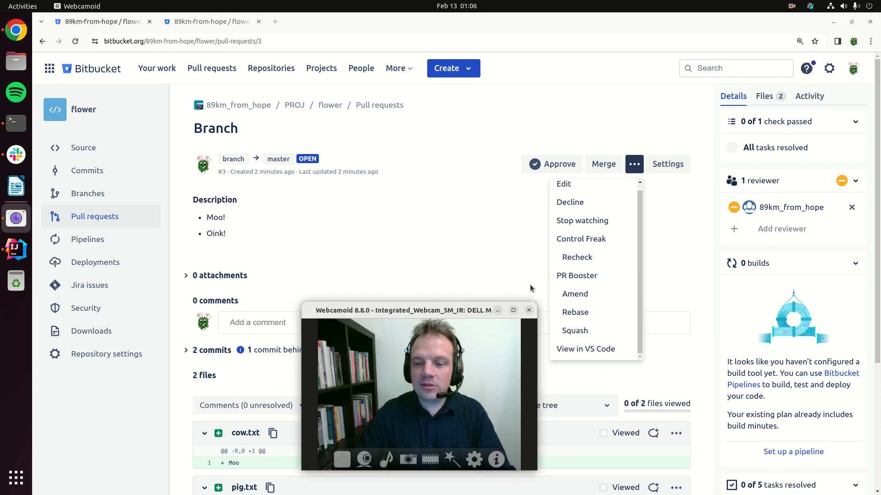
click(579, 331)
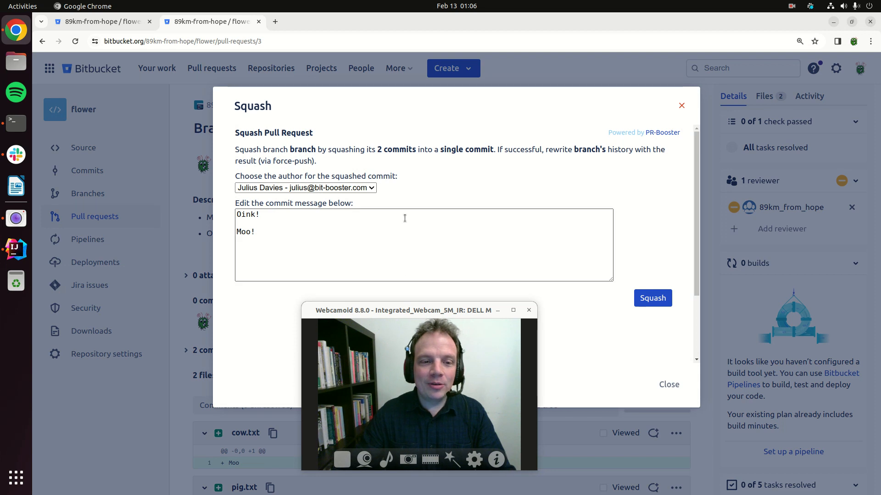
click(663, 299)
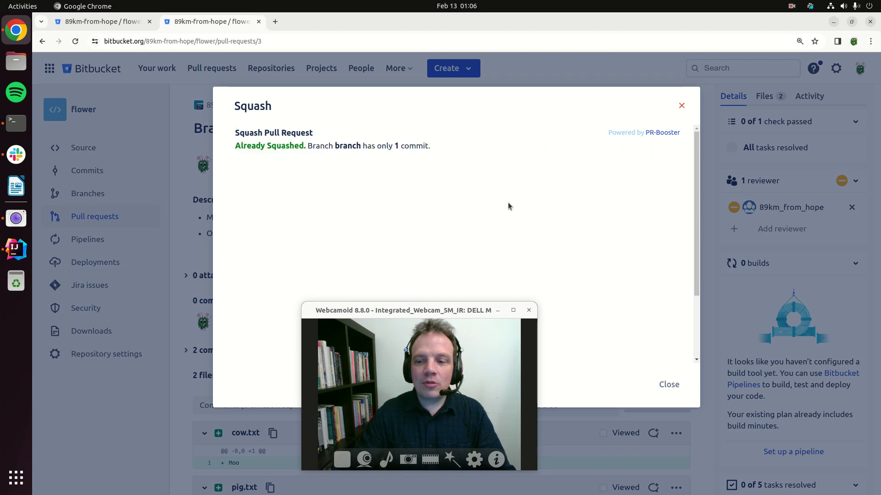
click(668, 385)
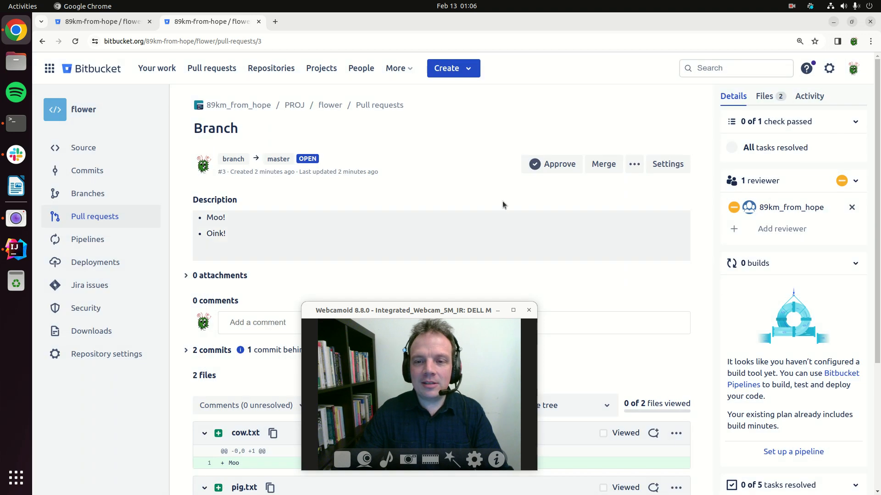
Reload the updated pull request to examine its Control Freak tasks and try to mark CF - Min Approval(s) as resolved.
click(633, 166)
click(633, 169)
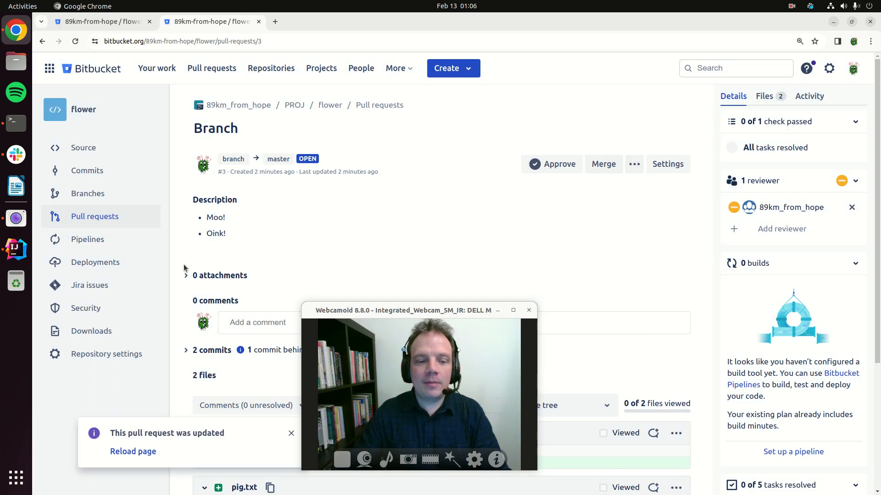
click(126, 453)
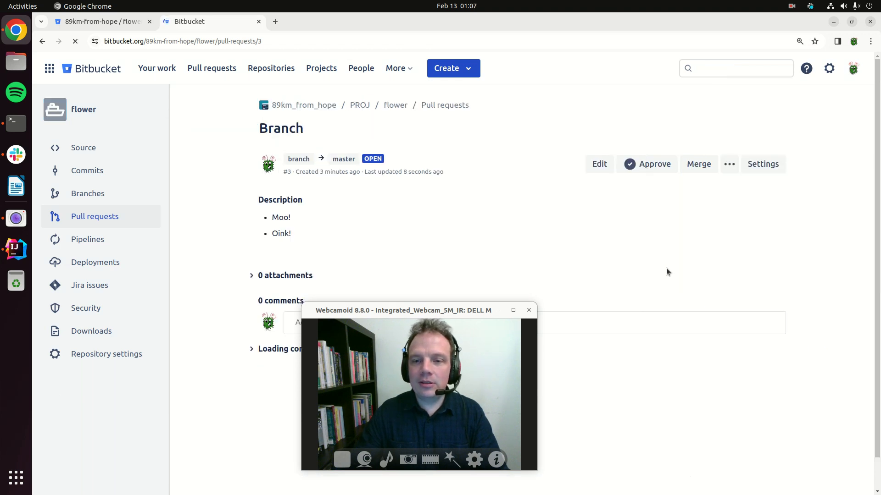
scroll(746, 344, down, 5)
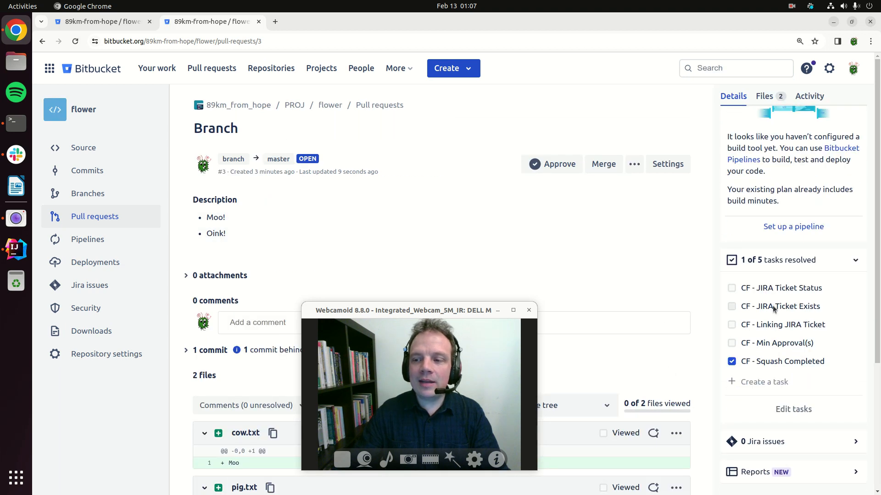
click(732, 343)
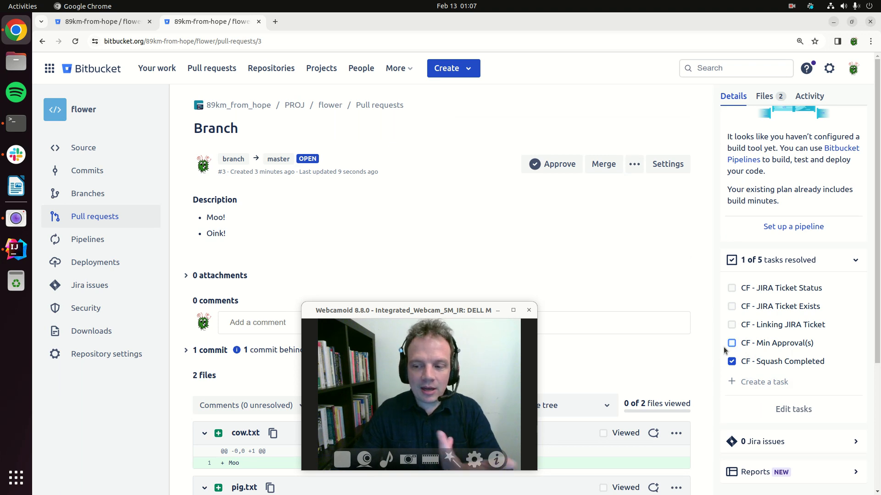
Rerun the Control Freak Recheck to review the Squash Completed check, then close the results.
click(633, 164)
click(578, 261)
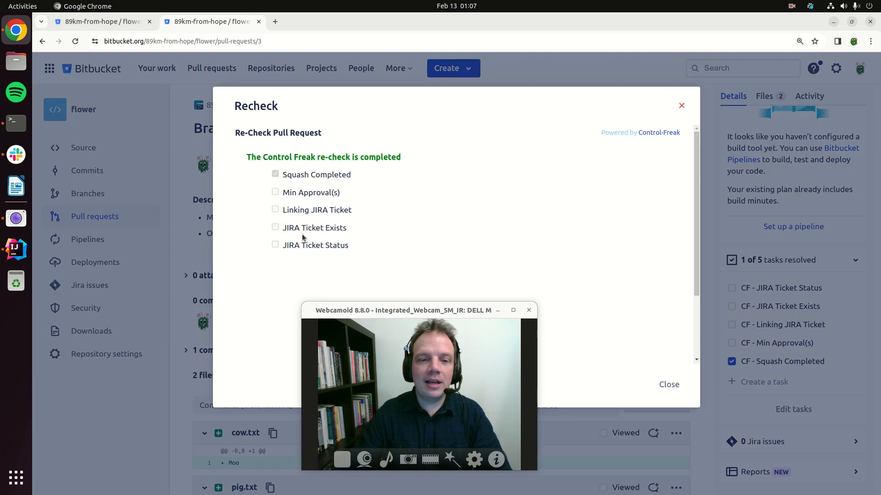
double_click(315, 176)
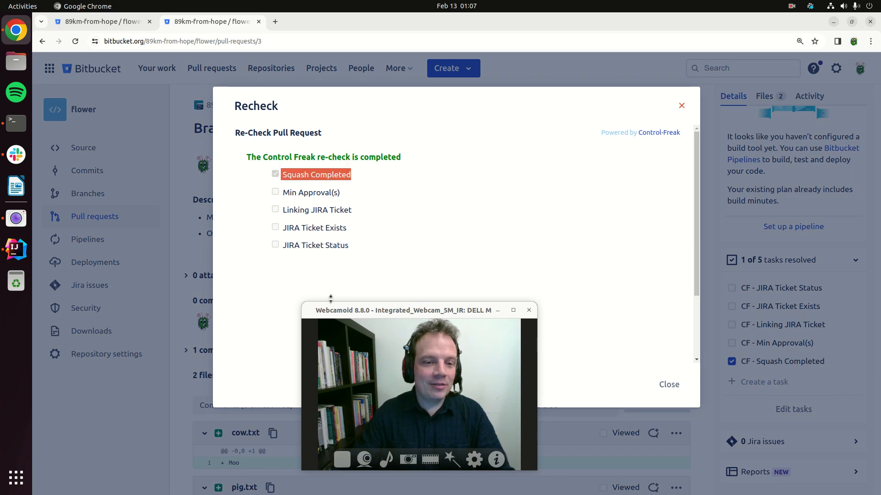
click(675, 384)
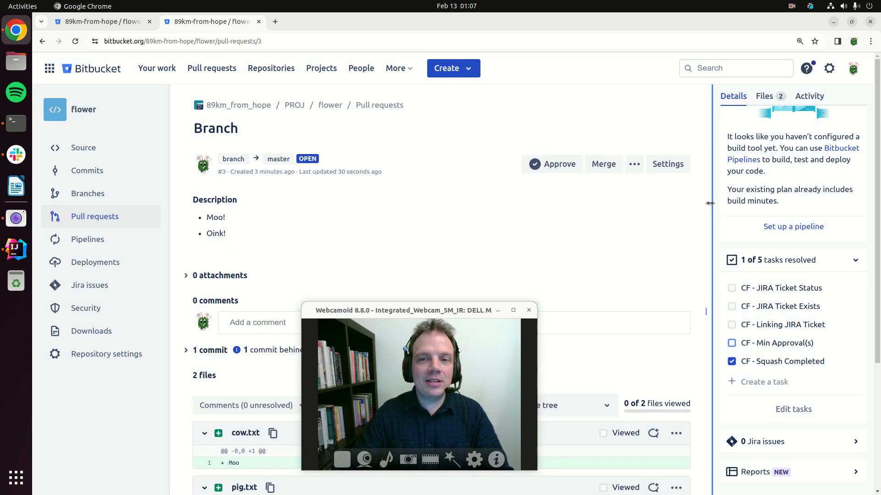
Amend the branch's tip commit with PR Booster, prefixing the commit message with "[TKT-1] - ", and close the dialog.
click(634, 165)
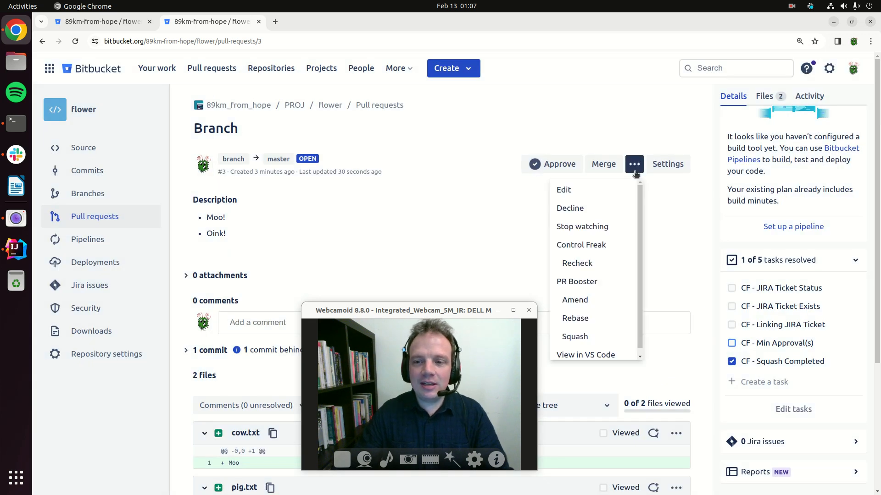
click(574, 300)
click(366, 237)
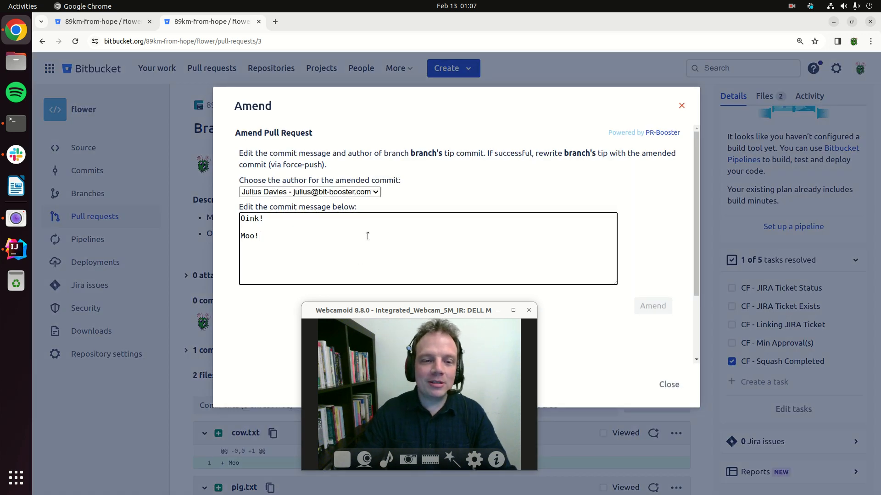
key(ctrl+Home)
text([)
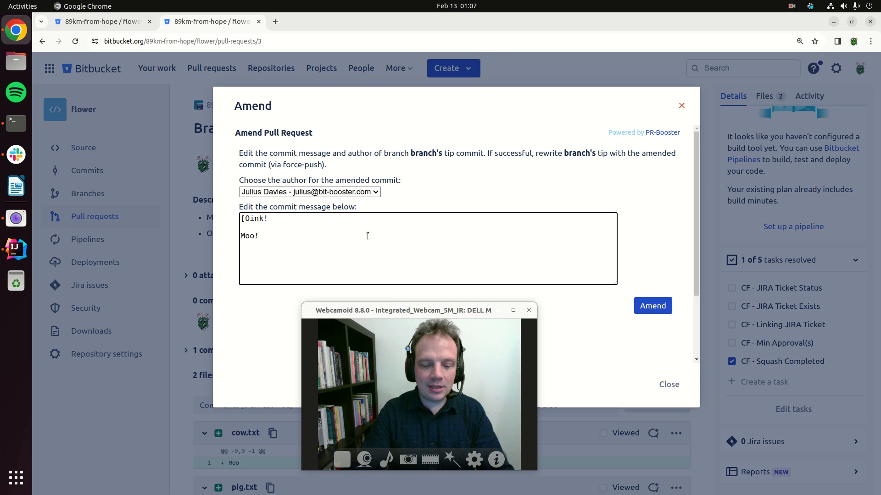
text(TKT-)
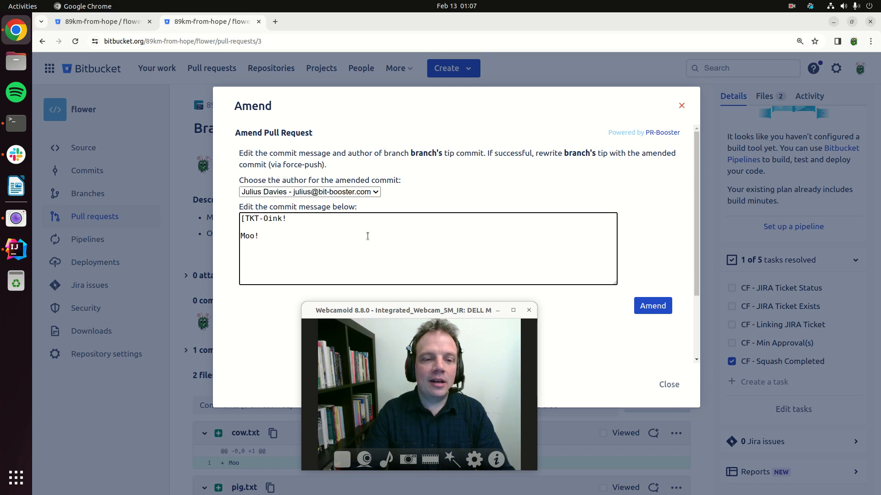
text(1] -)
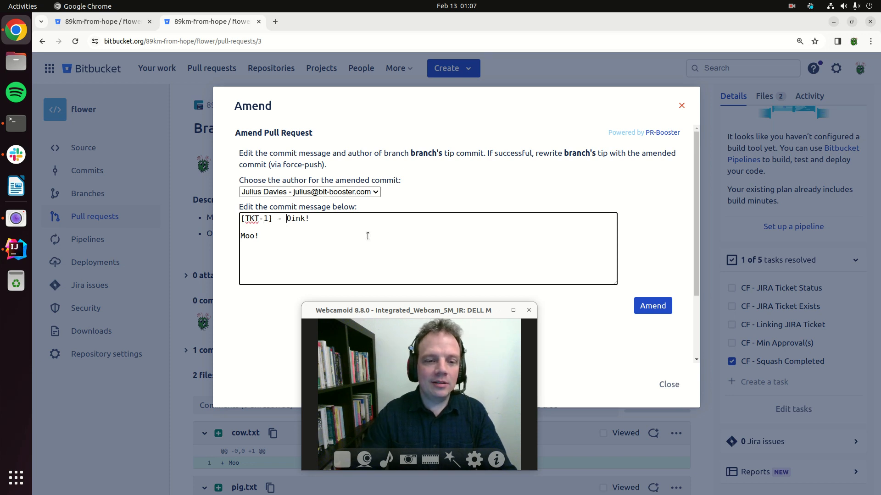
click(647, 306)
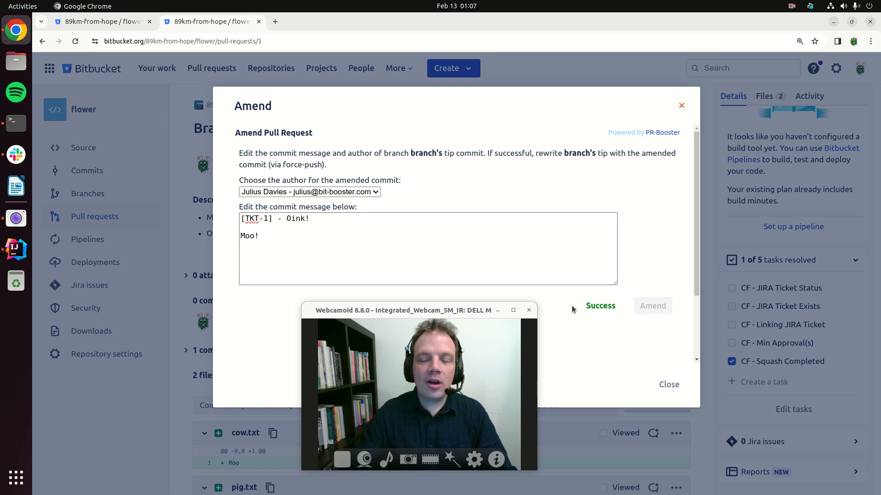
click(674, 385)
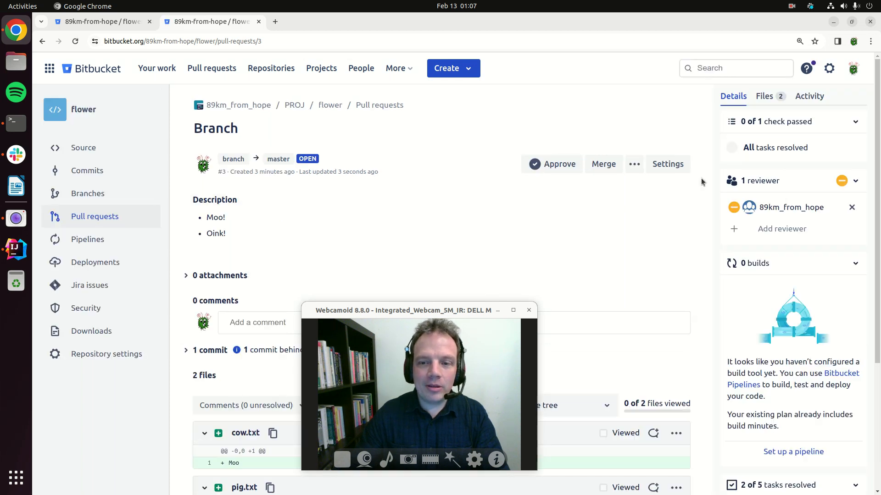
Review the pull request's tasks and run the Control Freak Recheck to examine the three JIRA ticket checks, then close the results.
scroll(789, 367, down, 5)
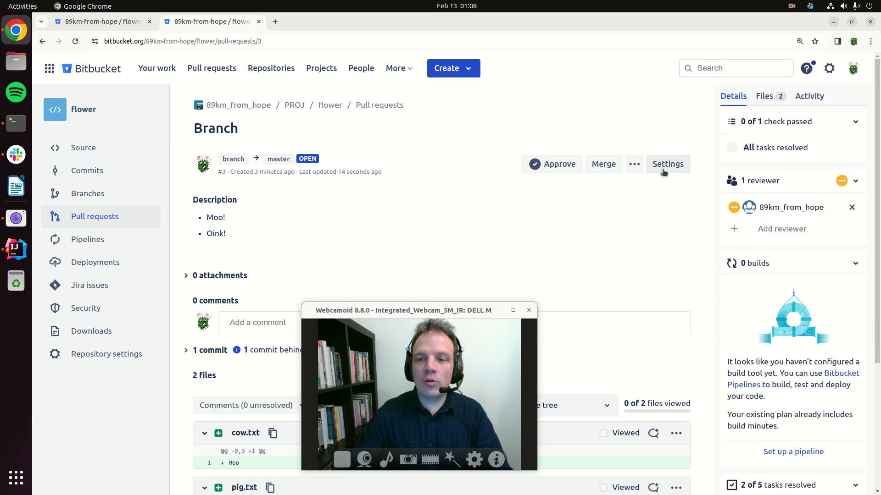
click(631, 168)
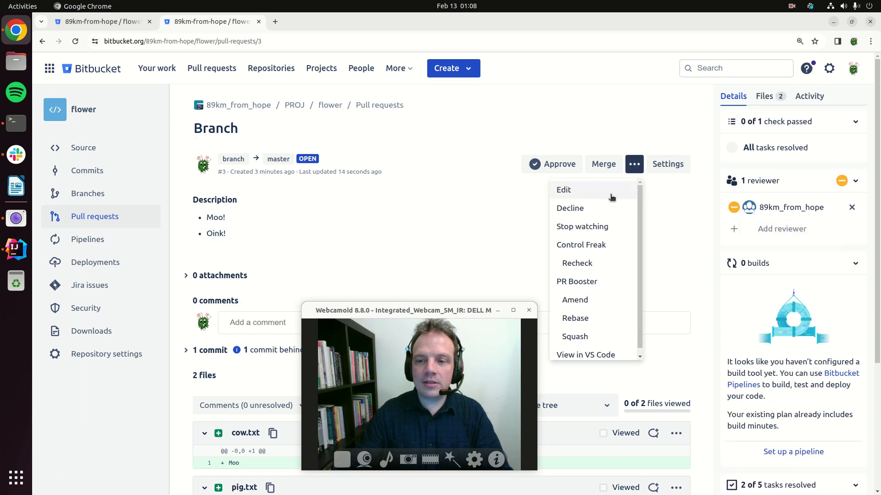
click(575, 262)
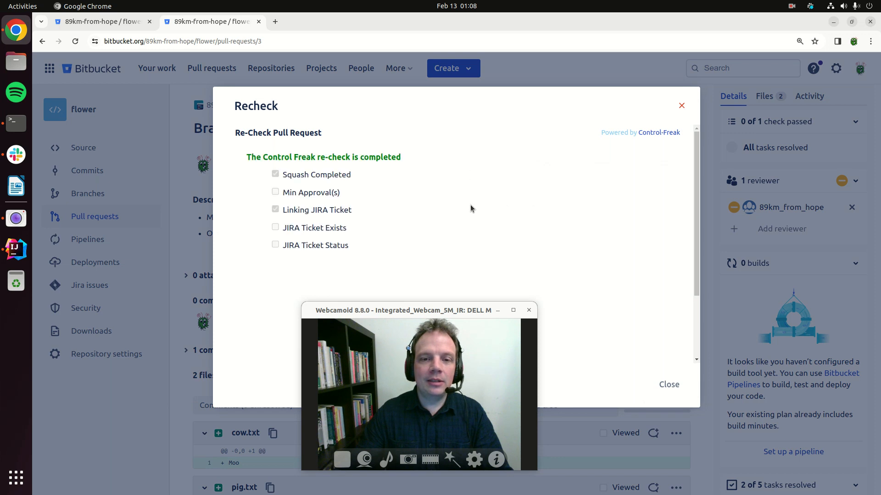
triple_click(305, 212)
drag(284, 230, 345, 259)
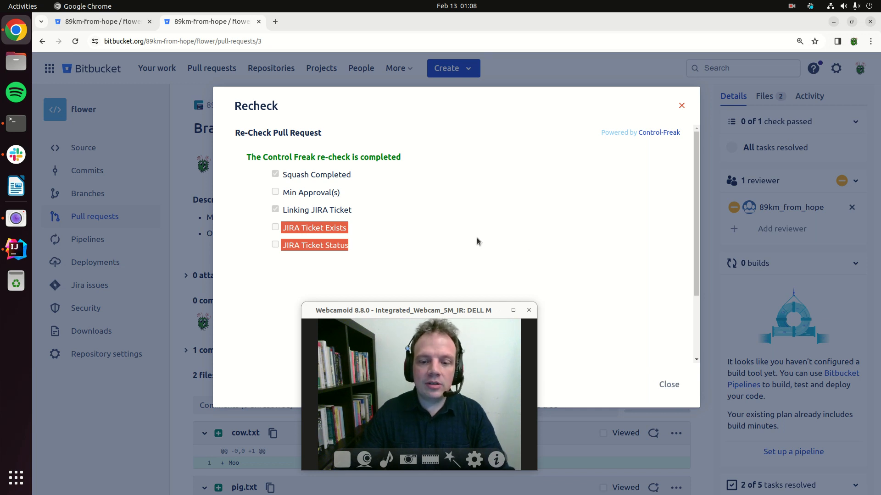
click(669, 385)
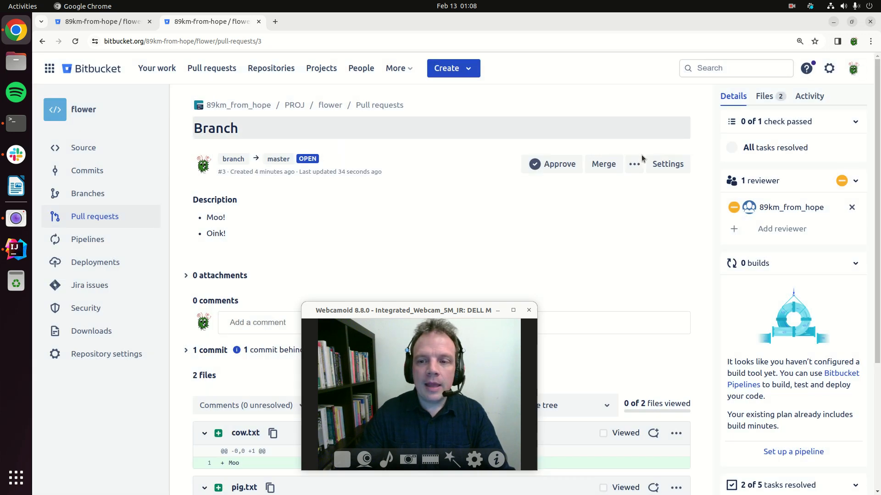
Reopen the merge dialog to examine the merge check status of the amended pull request, then cancel the merge.
click(601, 169)
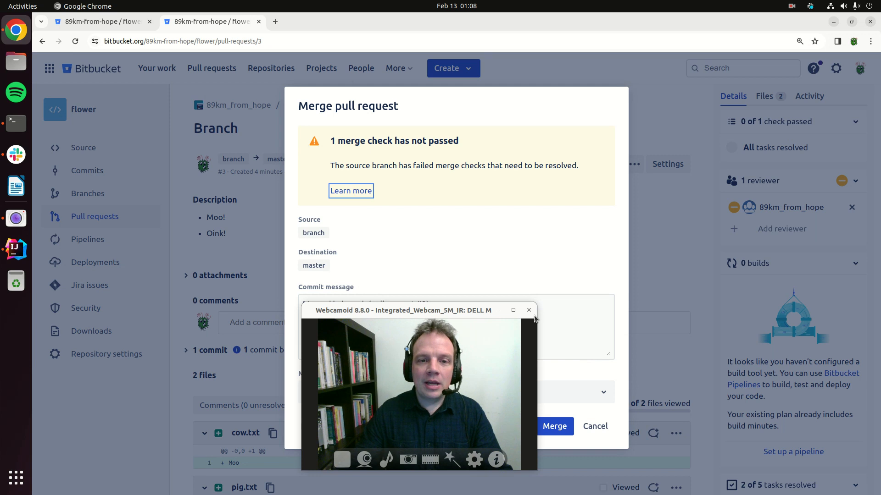
click(585, 427)
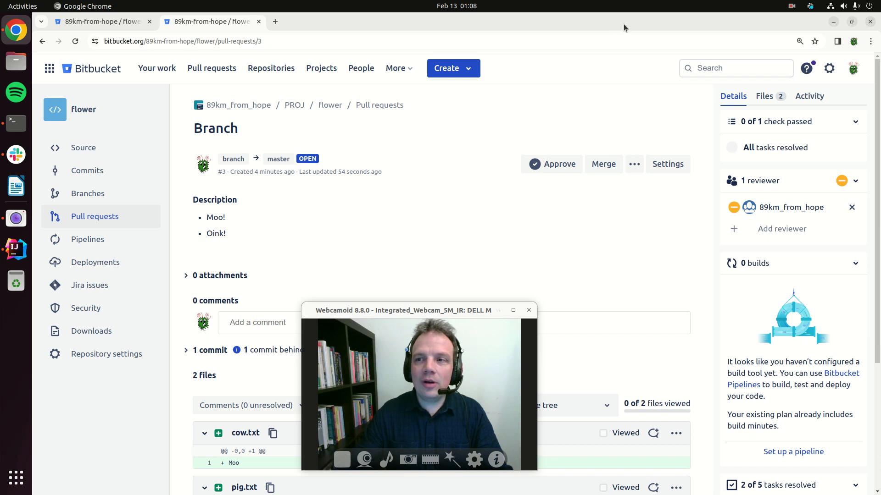
click(790, 7)
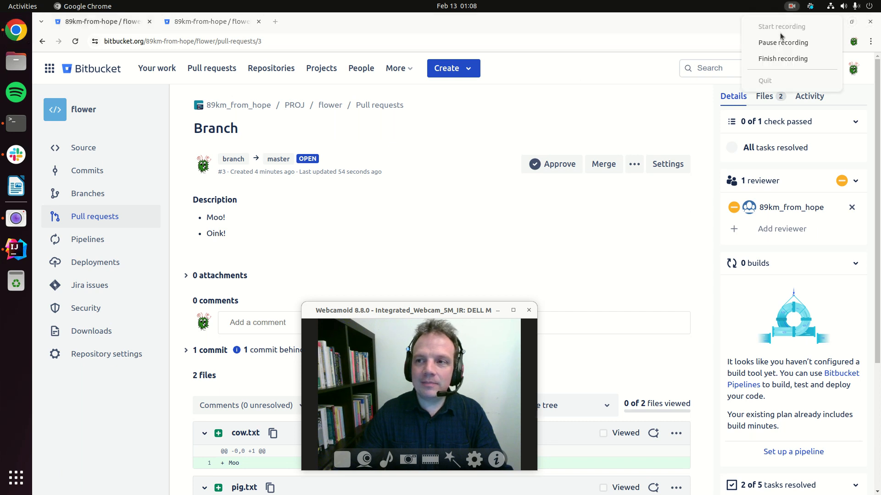